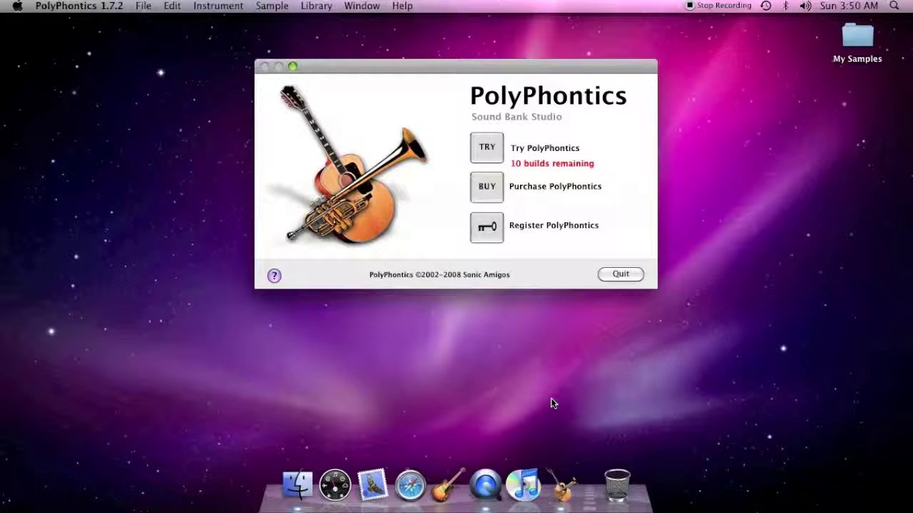
- View the PolyPhontics help guide from the start-up panel, then close it
left_click(273, 276)
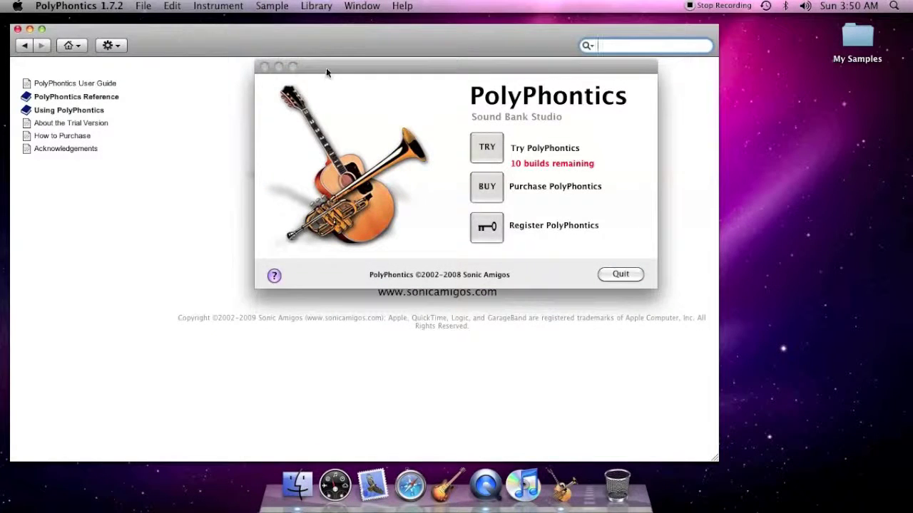
left_click_drag(326, 67, 304, 126)
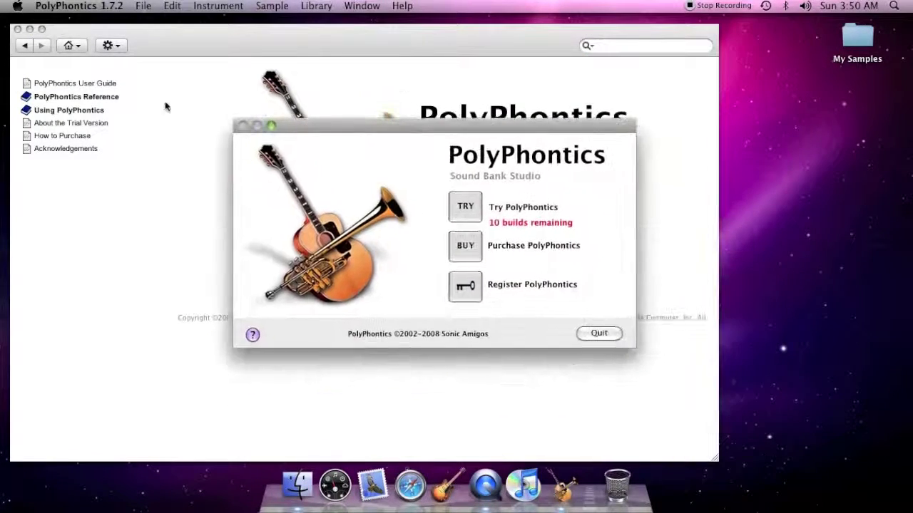
left_click(17, 30)
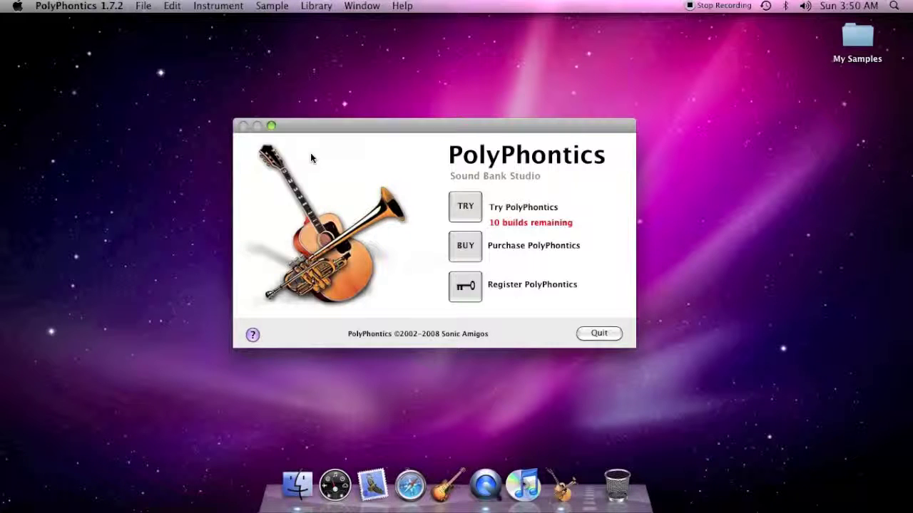
left_click_drag(442, 132, 432, 119)
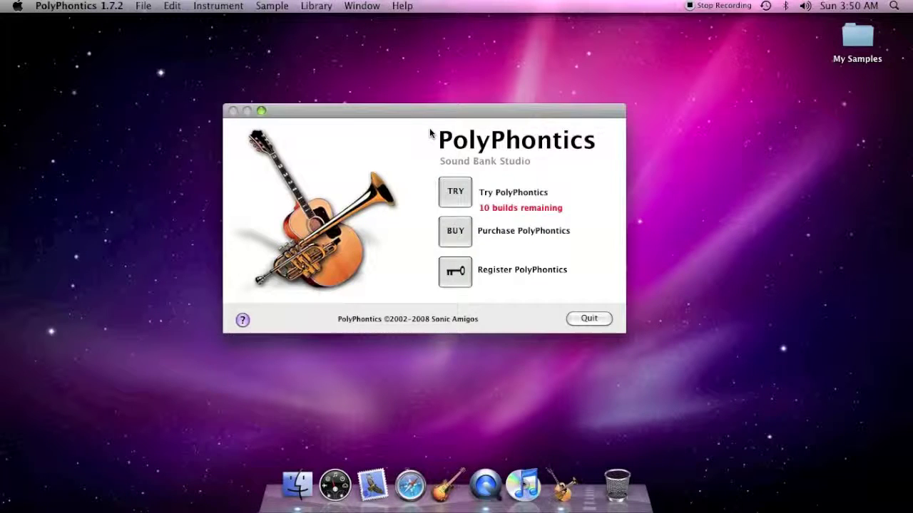
- Start the trial version to get a new untitled document and select its Instruments, Samples and Library lists
left_click(455, 193)
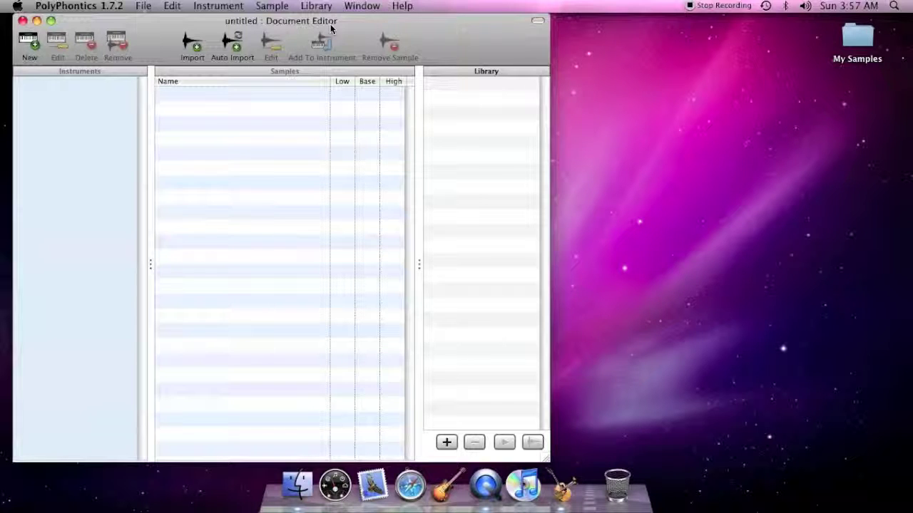
left_click(72, 129)
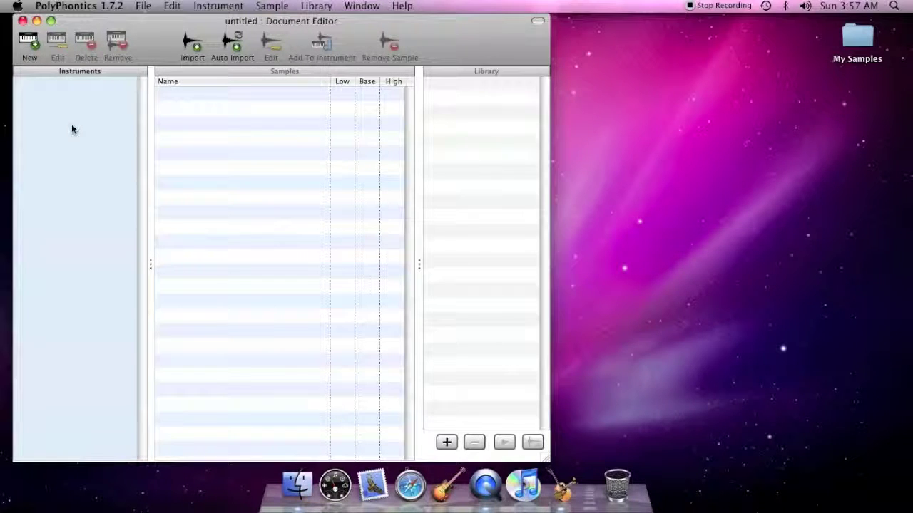
left_click(255, 164)
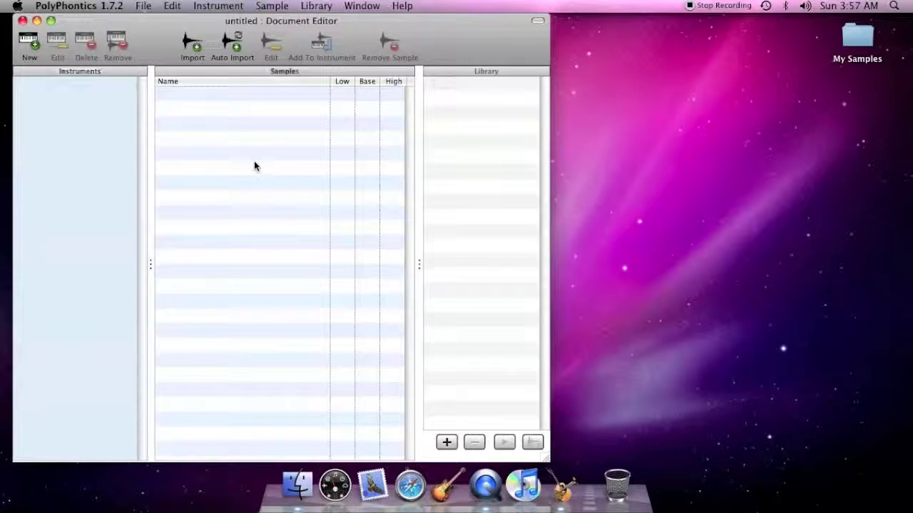
left_click(487, 149)
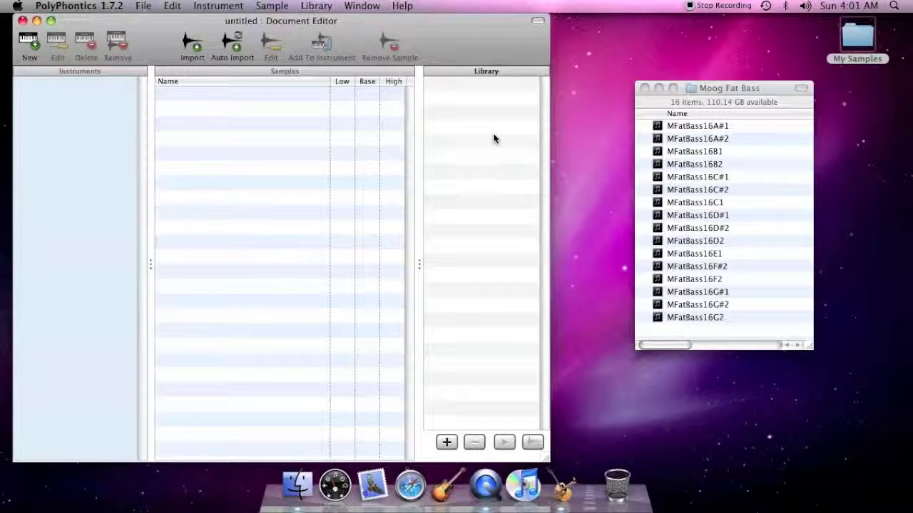
left_click(446, 443)
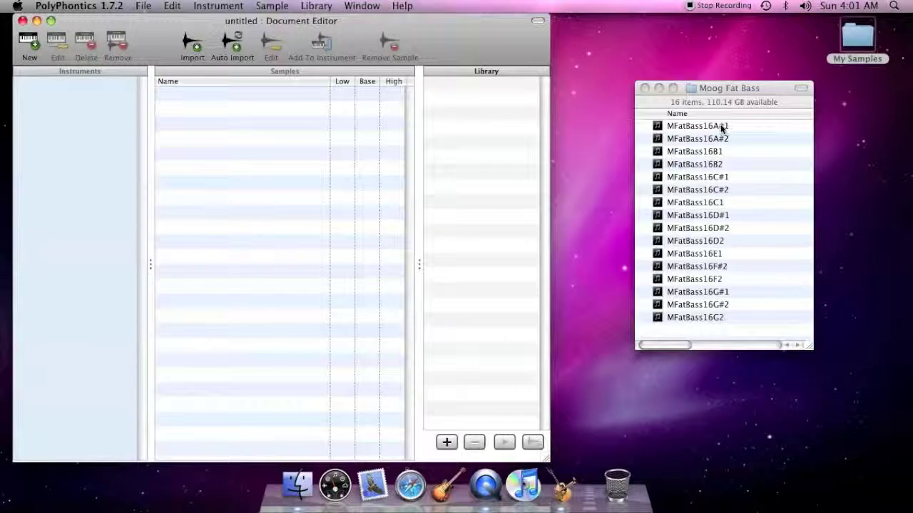
left_click_drag(722, 127, 475, 172)
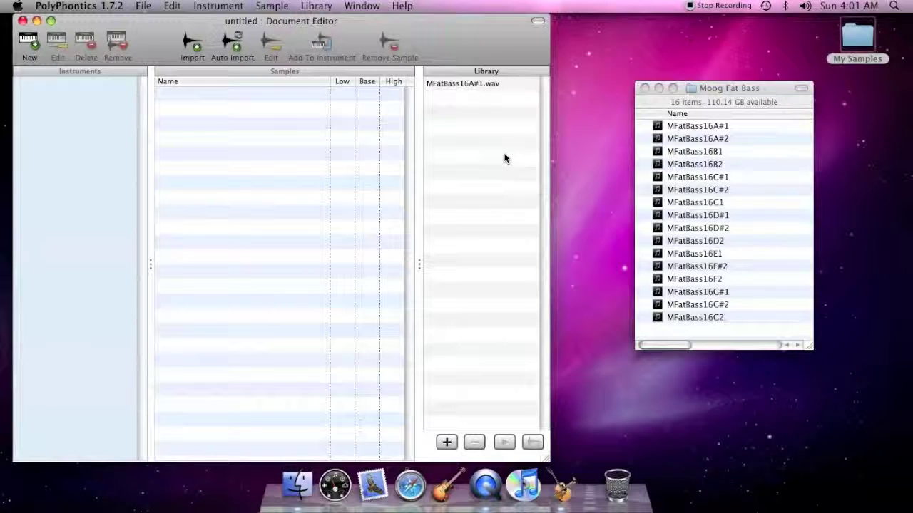
left_click(482, 84)
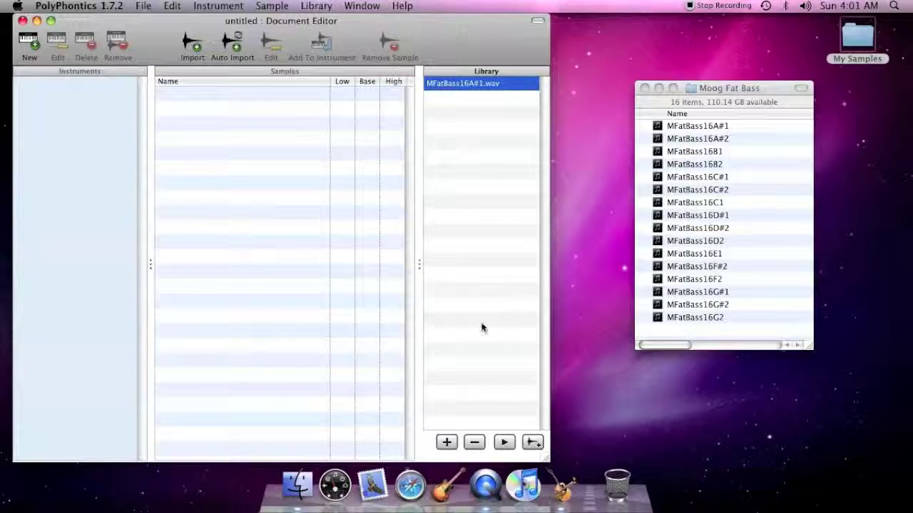
left_click(505, 443)
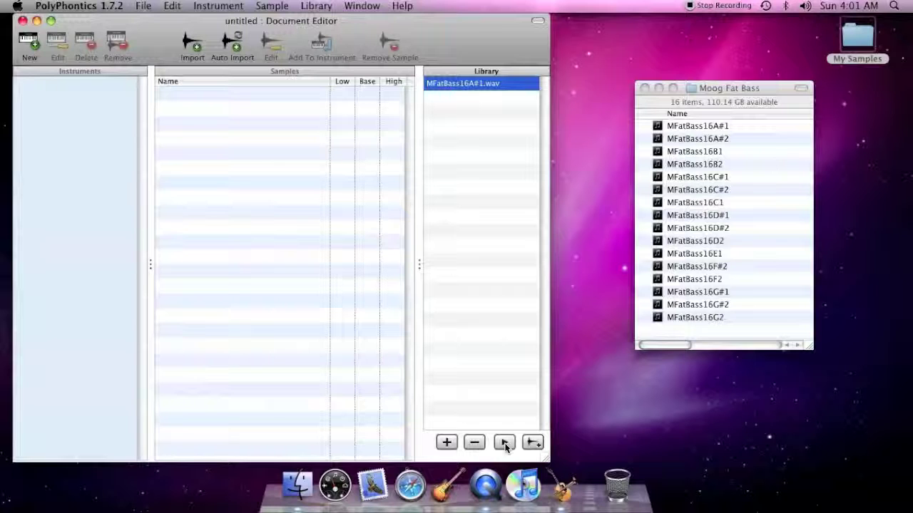
left_click(485, 389)
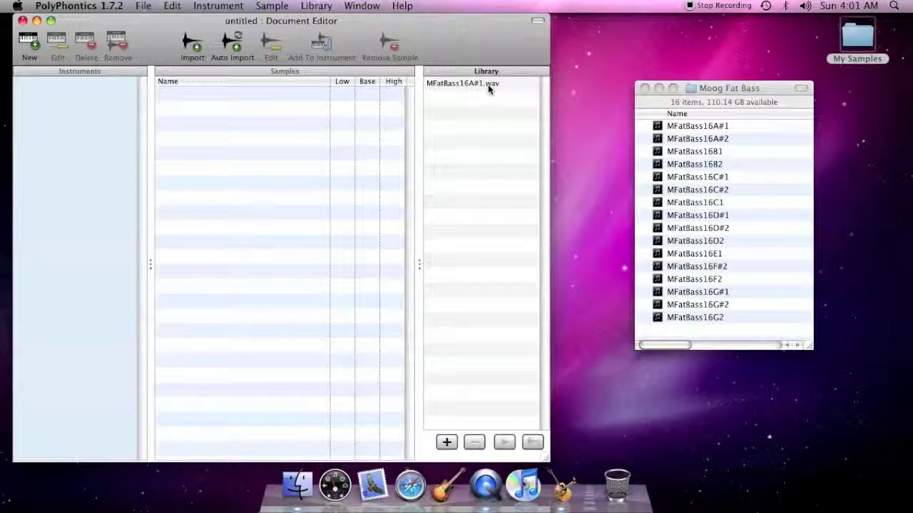
left_click(487, 84)
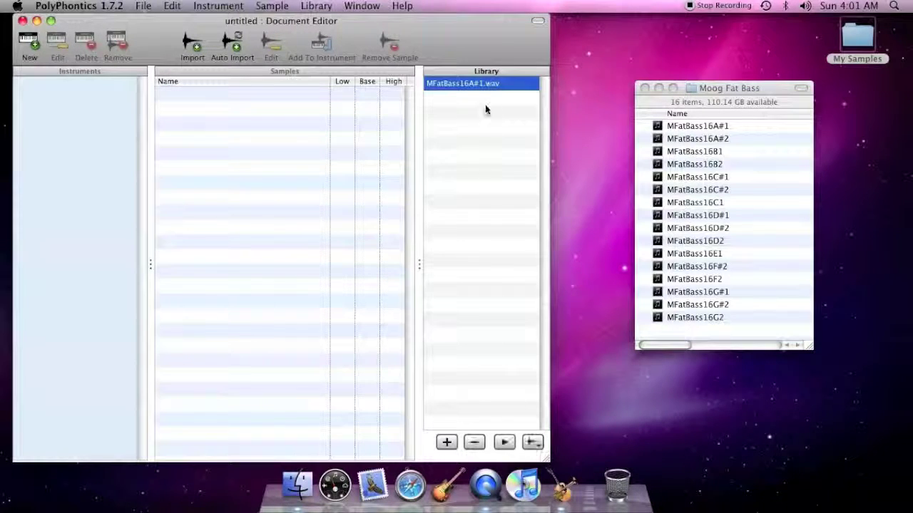
left_click(475, 442)
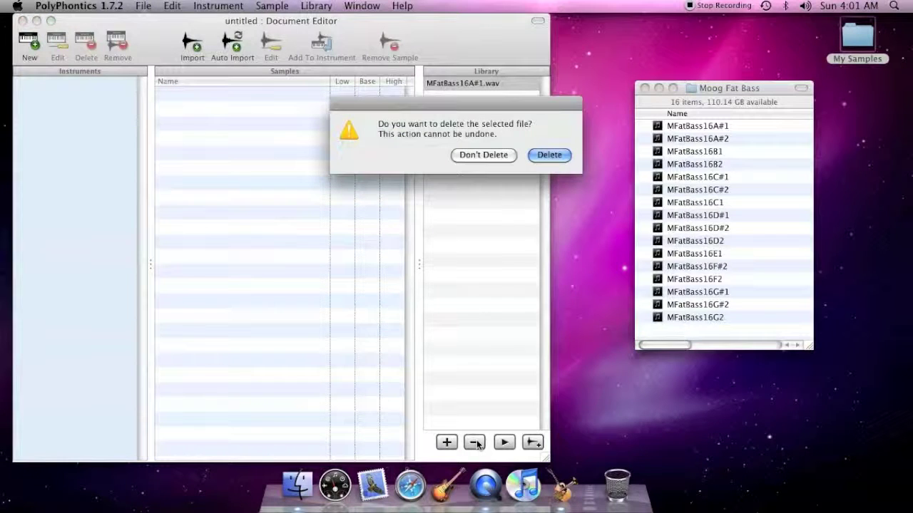
left_click(549, 155)
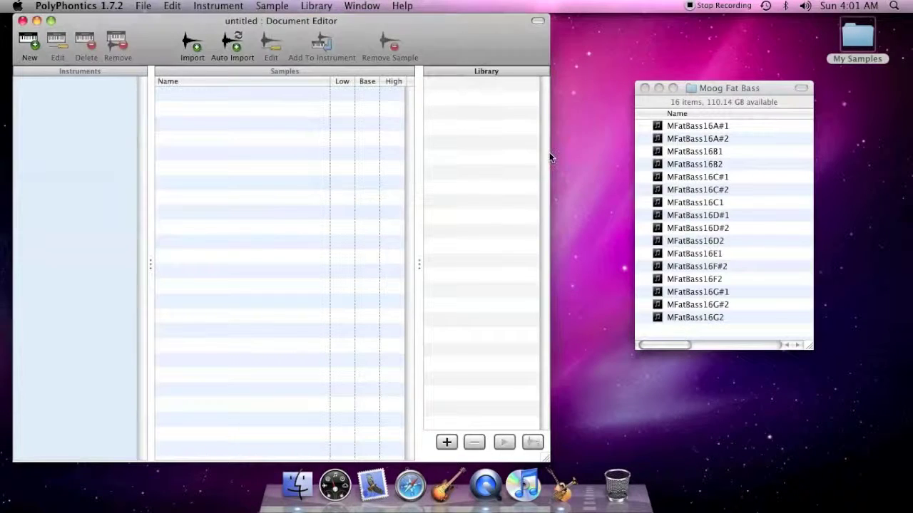
- Select all 16 MFatBass16 files in the Moog Fat Bass folder and drag them into the Library
left_click(727, 318)
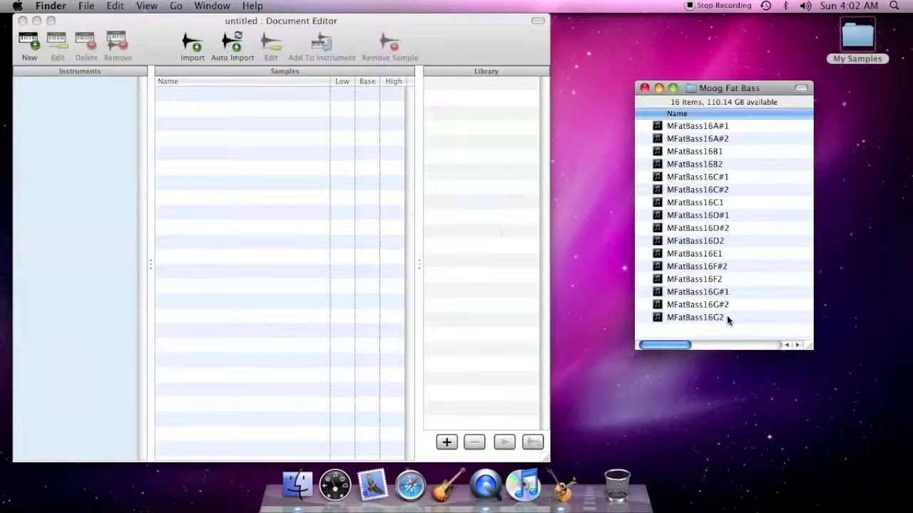
left_click(727, 317)
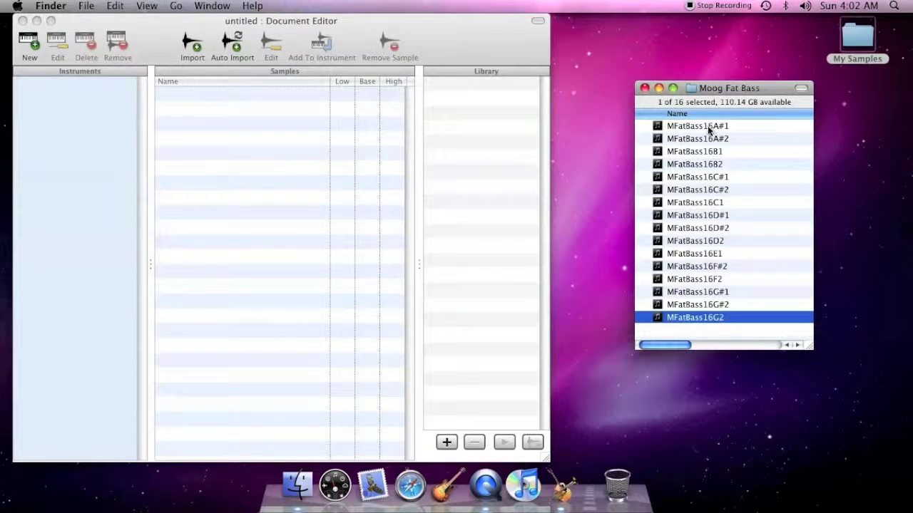
left_click(709, 129, "shift")
left_click_drag(710, 129, 500, 127)
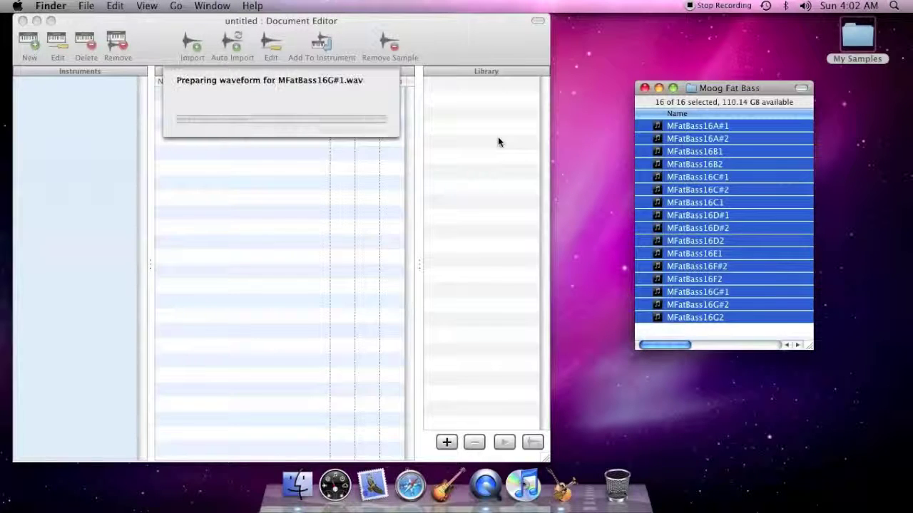
left_click(506, 141)
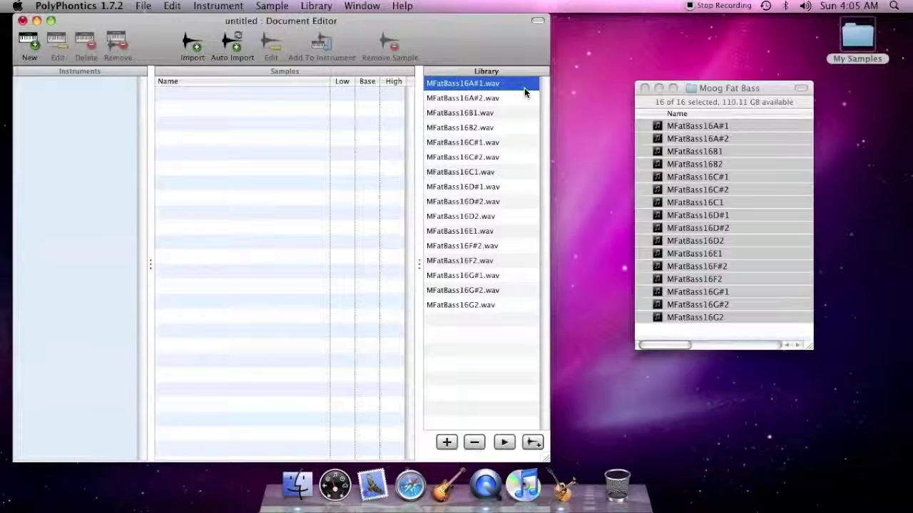
- Add MFatBass16A#1.wav and MFatBass16A#2.wav from the Library to Samples, then select A#1
left_click_drag(525, 91, 275, 107)
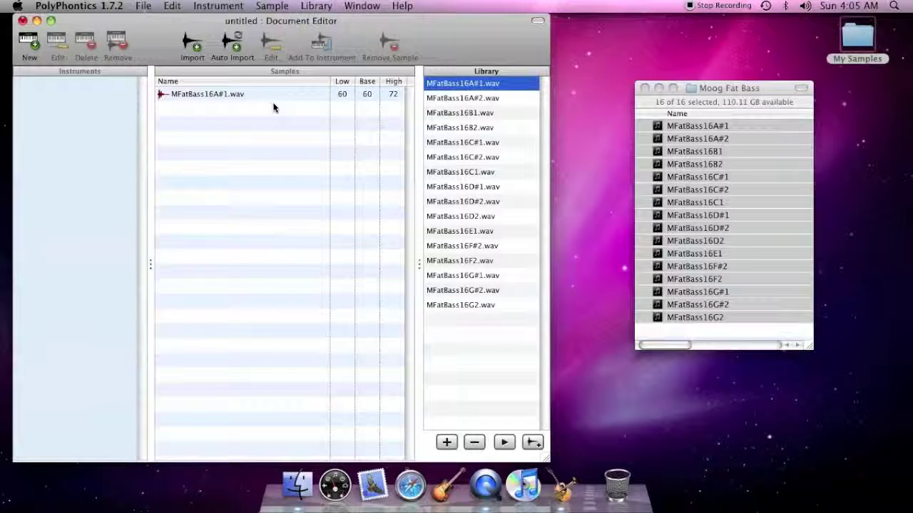
double_click(520, 101)
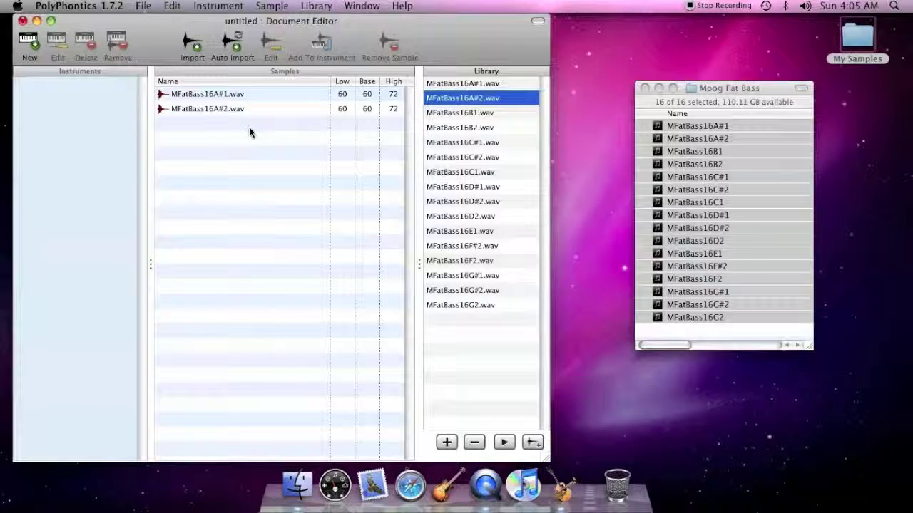
left_click(250, 132)
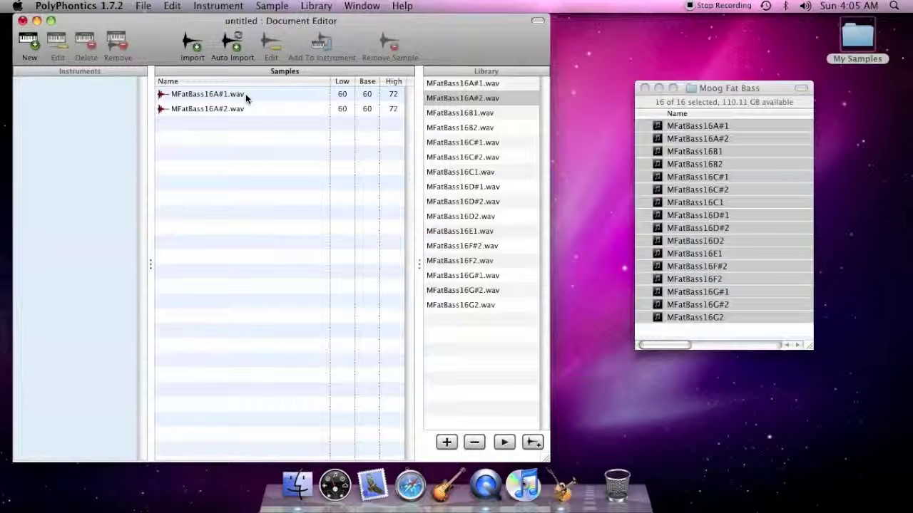
left_click(244, 95)
left_click(271, 47)
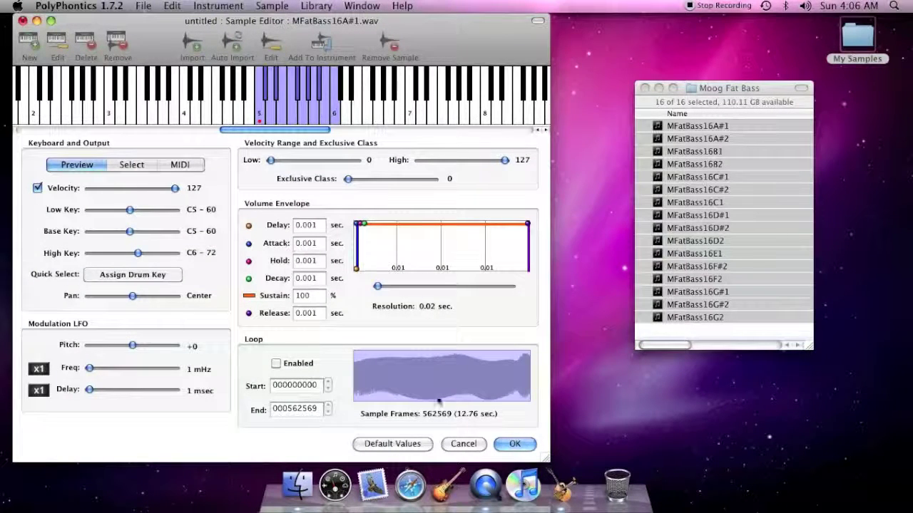
left_click(515, 444)
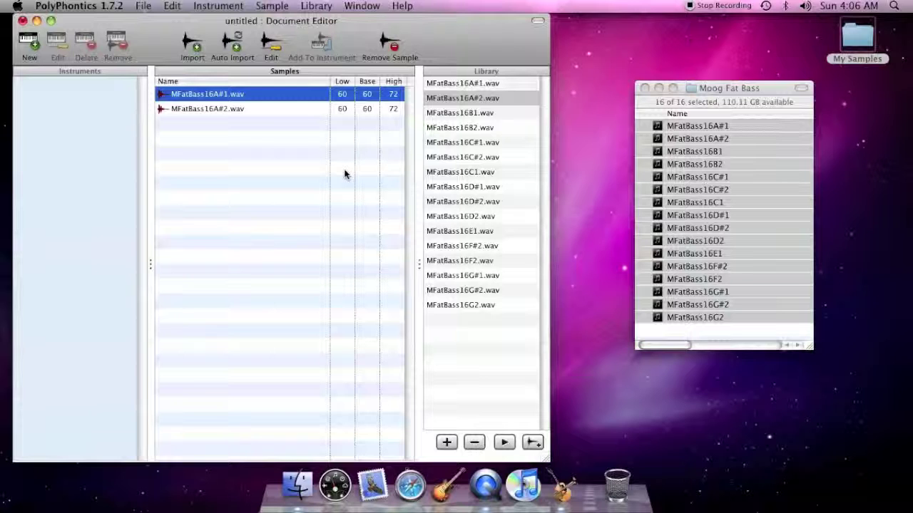
- Remove MFatBass16A#1.wav from the samples list and begin creating a new instrument
left_click(391, 44)
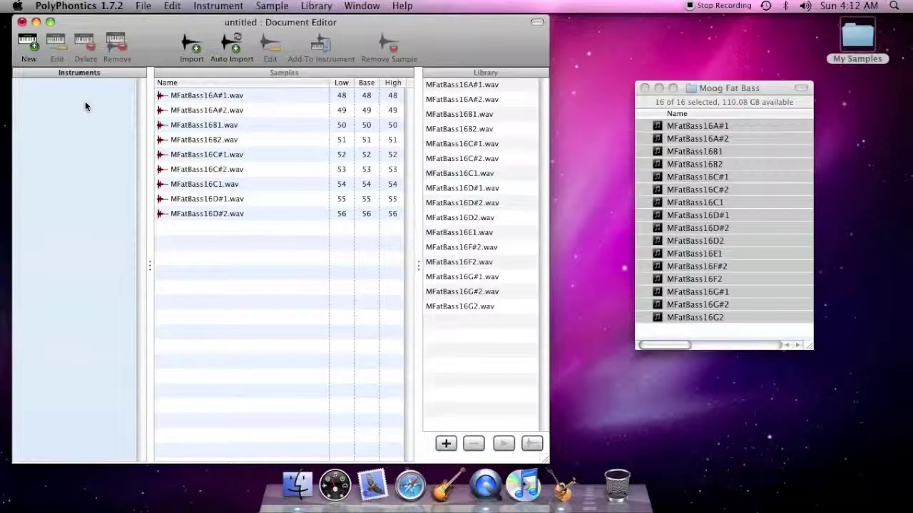
left_click(29, 43)
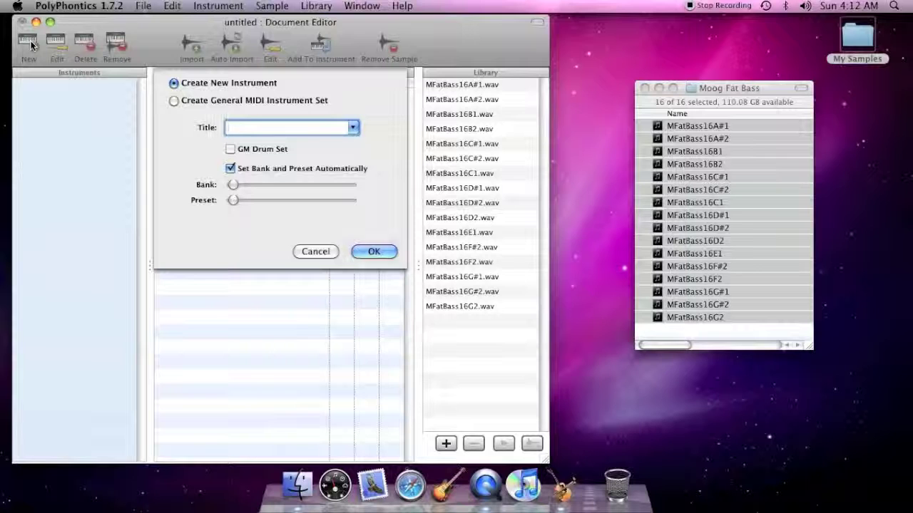
- Create an instrument titled Electric Grand Piano from the General MIDI name list and open its settings
left_click(351, 127)
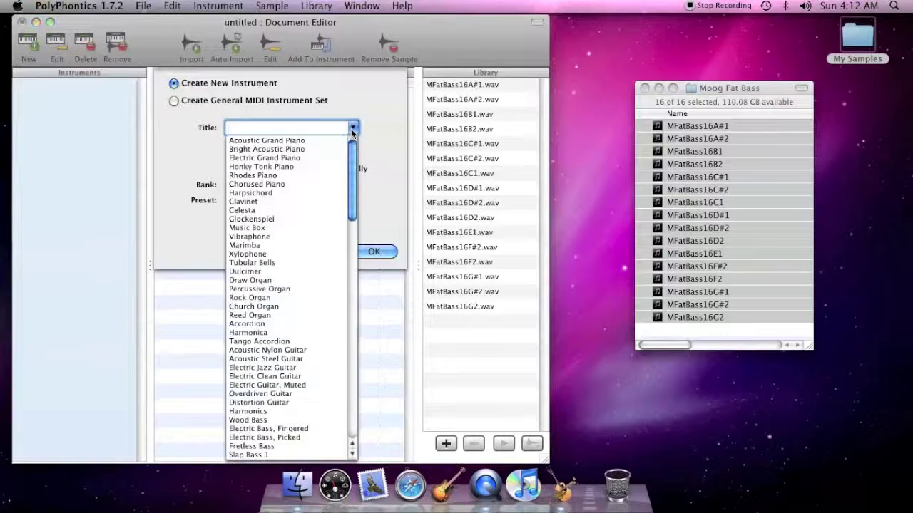
left_click(310, 158)
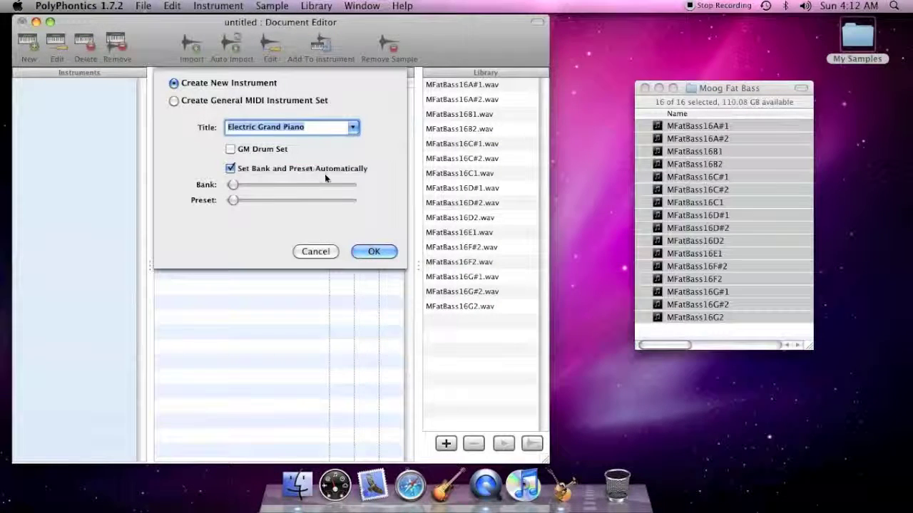
left_click(375, 252)
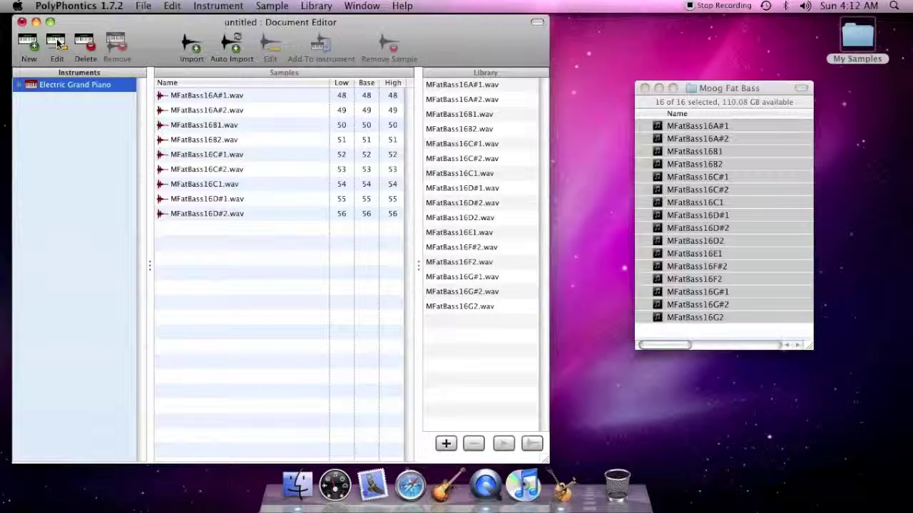
left_click(57, 44)
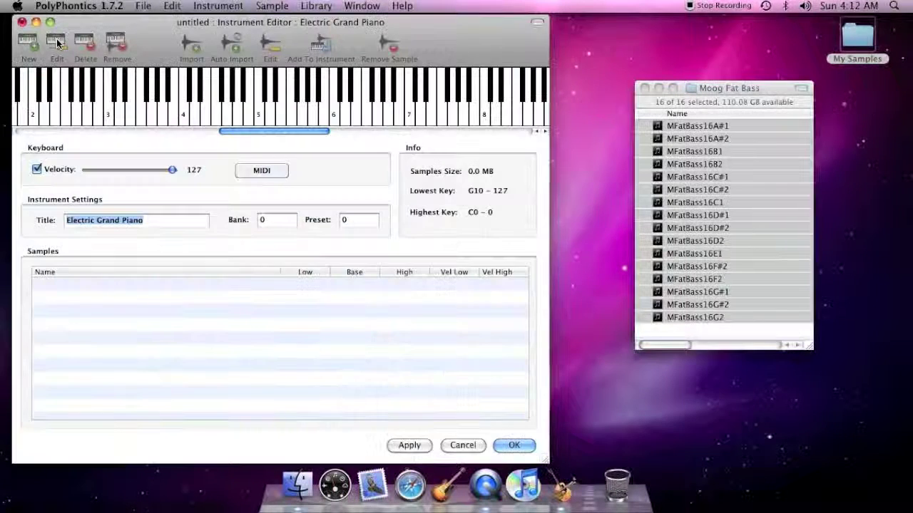
left_click(519, 446)
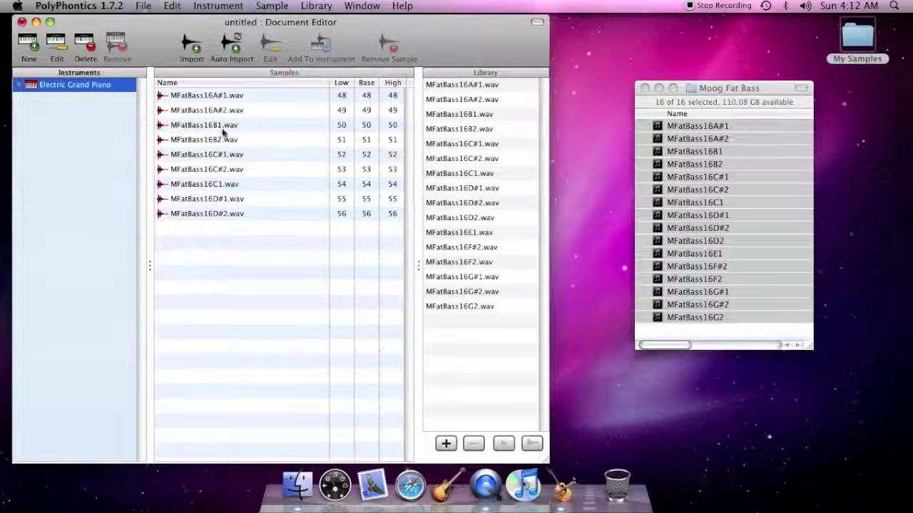
left_click(235, 112)
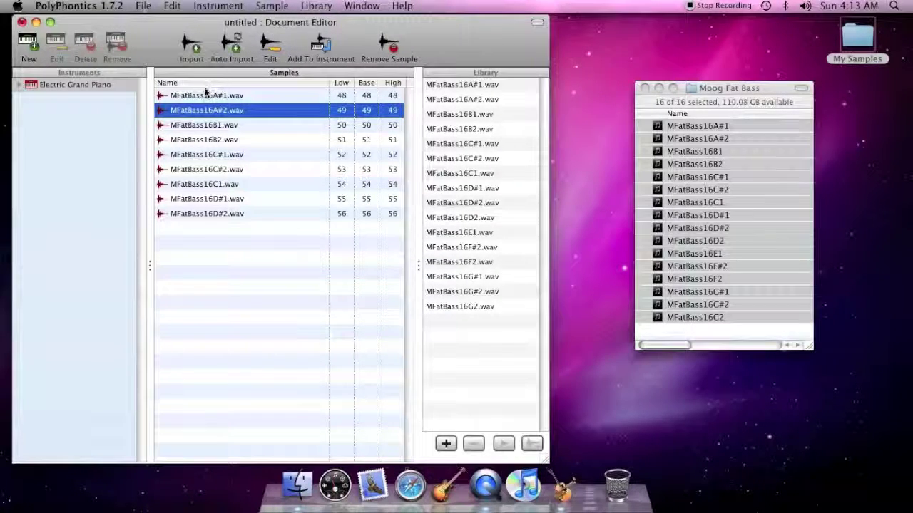
- Assign MFatBass16A#1.wav and MFatBass16A#2.wav to the Electric Grand Piano instrument
left_click(93, 85)
left_click(219, 98)
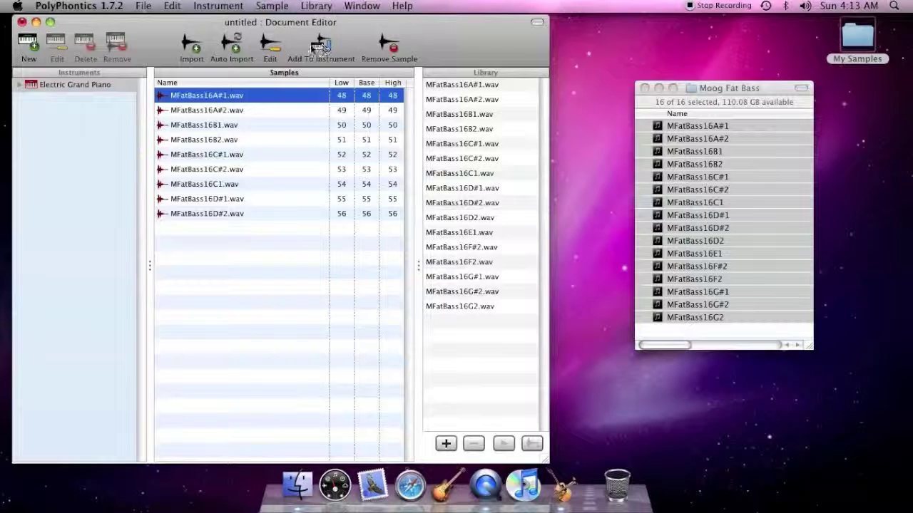
left_click(321, 47)
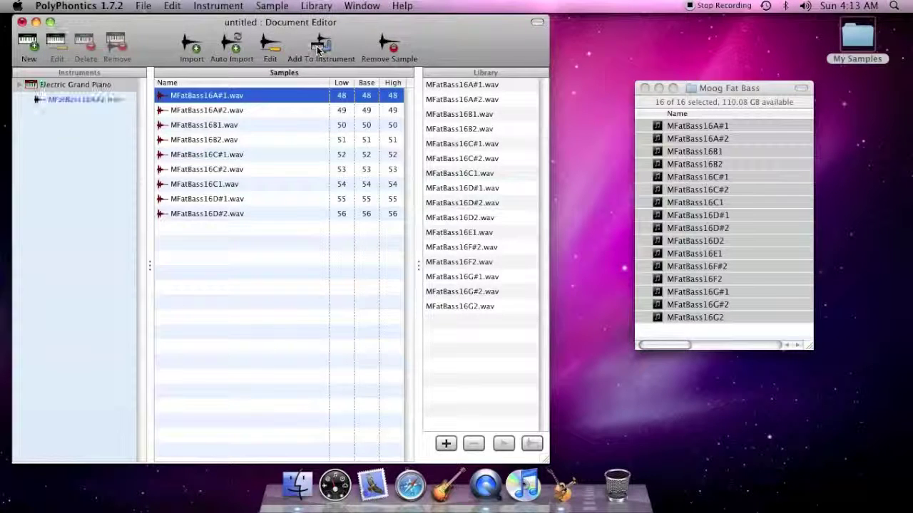
left_click(220, 112)
left_click_drag(220, 111, 64, 84)
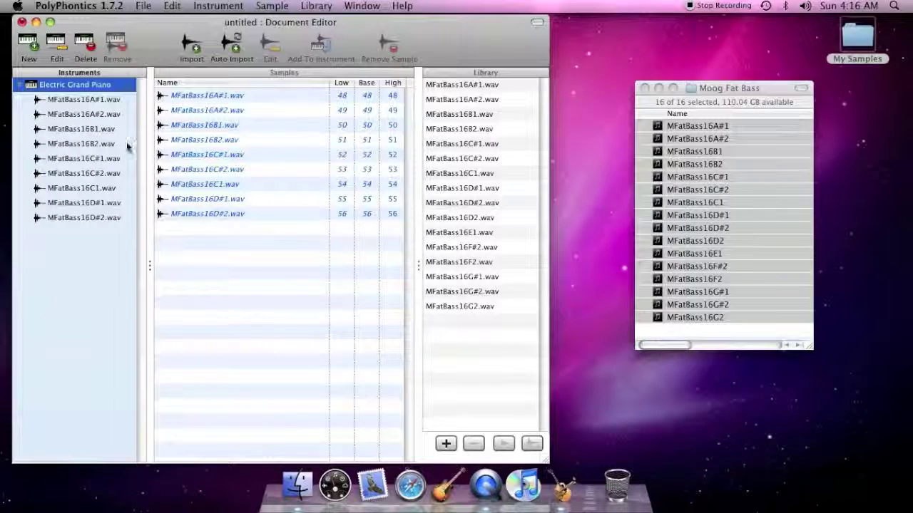
- Choose File > Build Sound Bank… to bring up the sound bank dialog
left_click(140, 5)
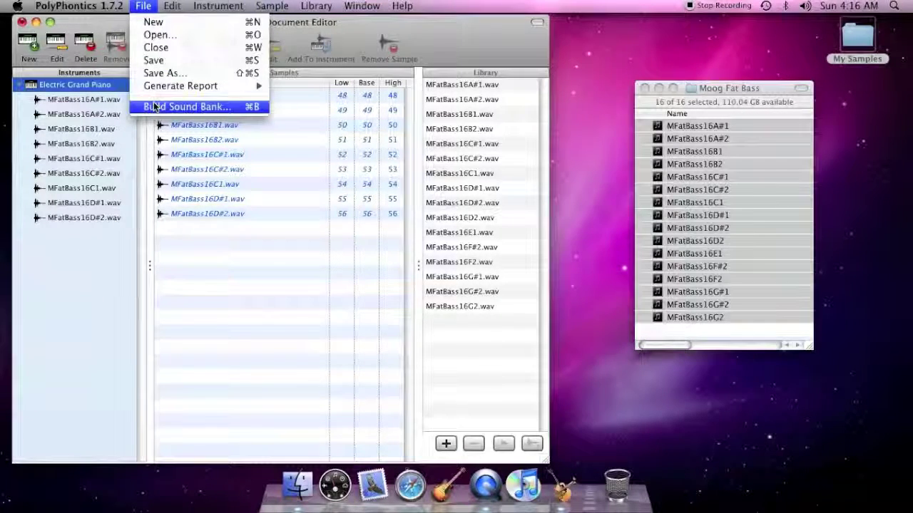
left_click(154, 105)
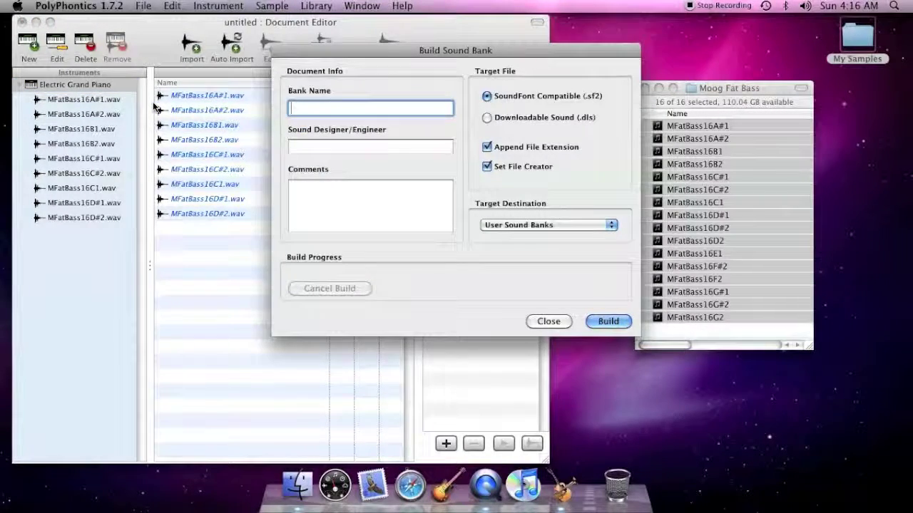